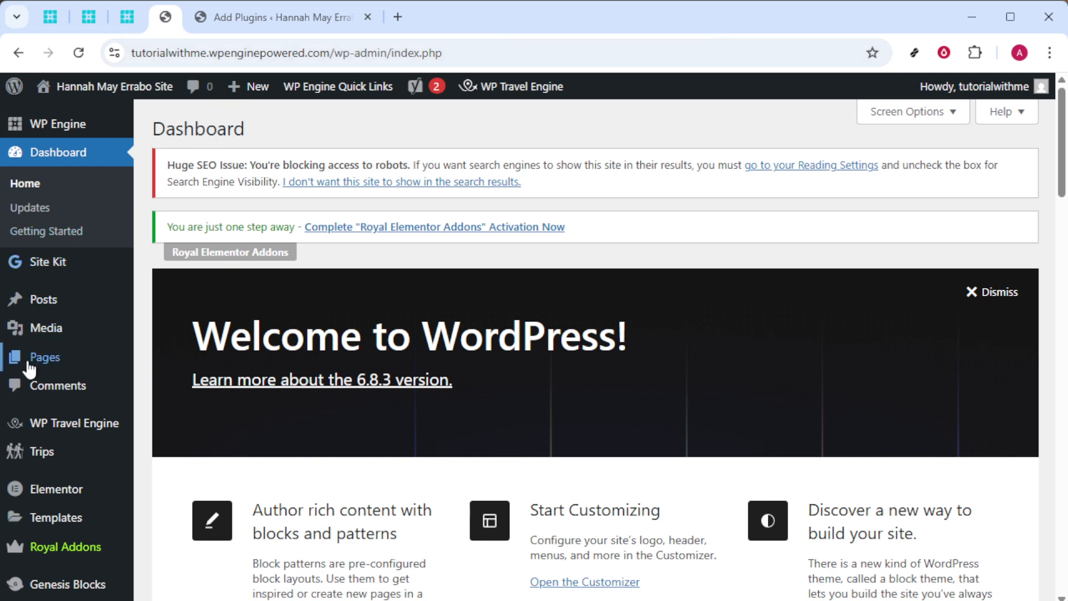
Step: Go to the Add Plugins page and search the plugin directory for "wp travel engine"
scroll(50, 362, down, 5)
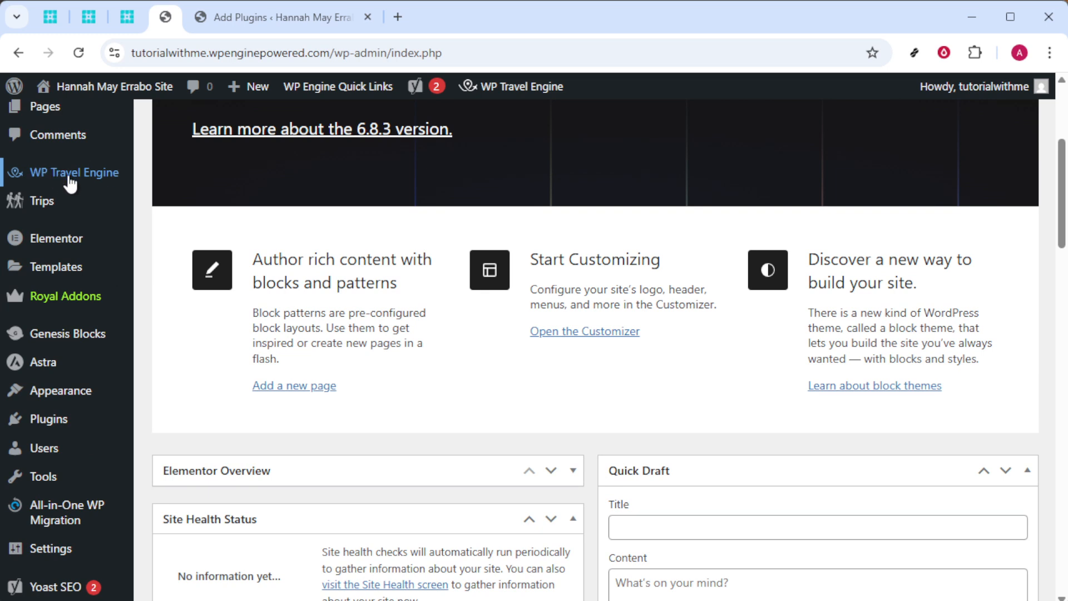
scroll(258, 385, down, 3)
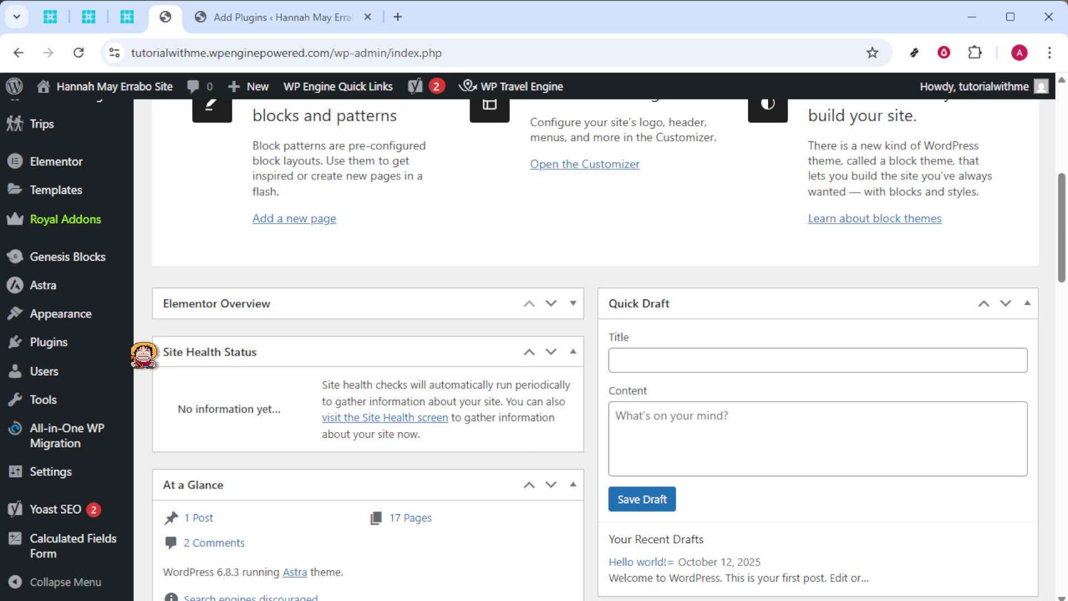
mouse_move(68, 343)
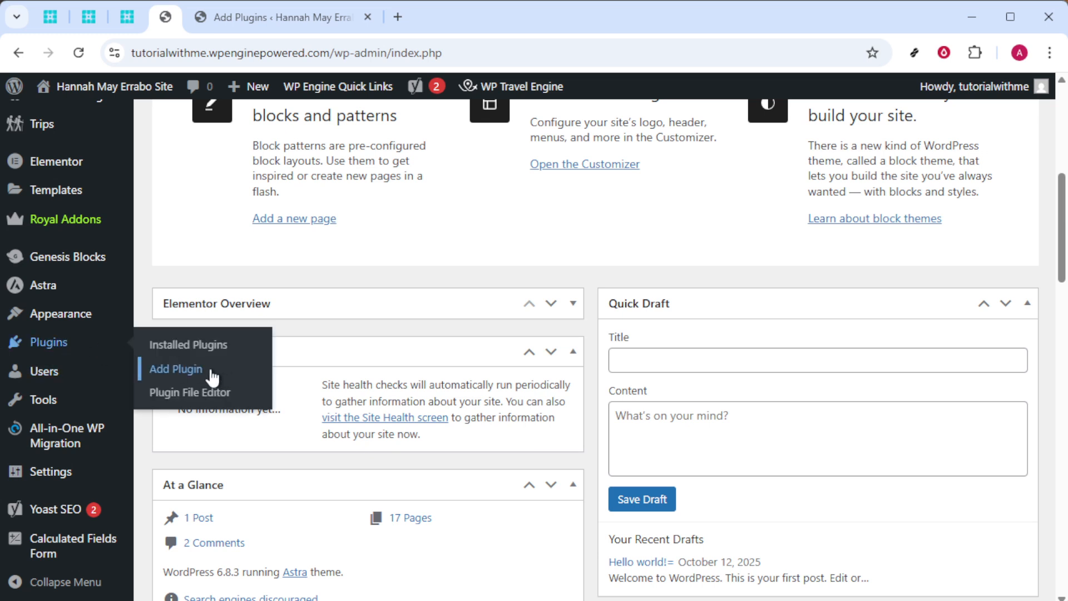
click(320, 18)
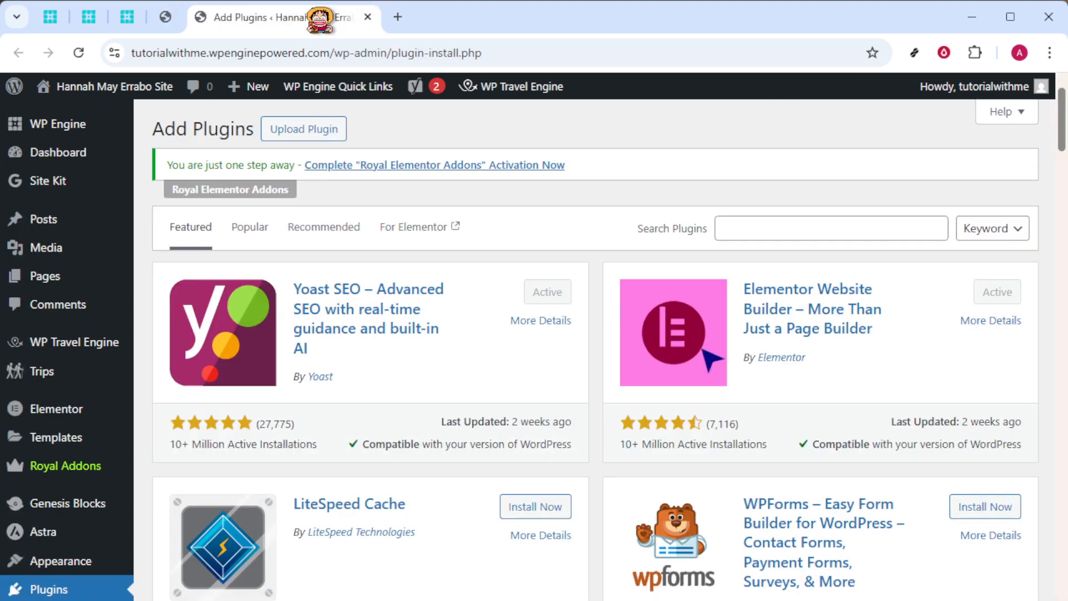
click(871, 228)
text(wp travel engine)
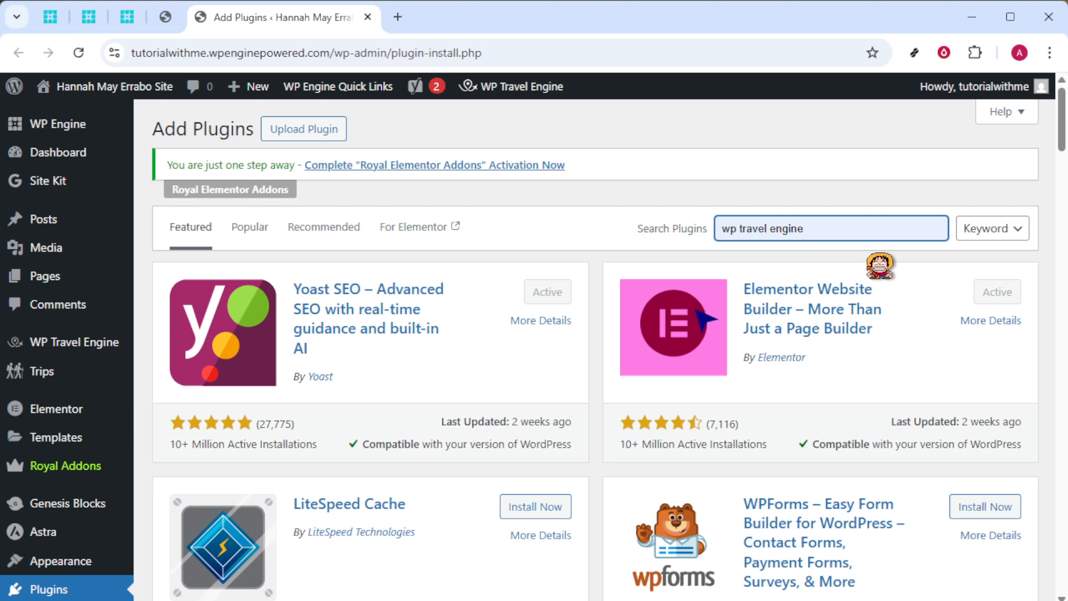
click(878, 265)
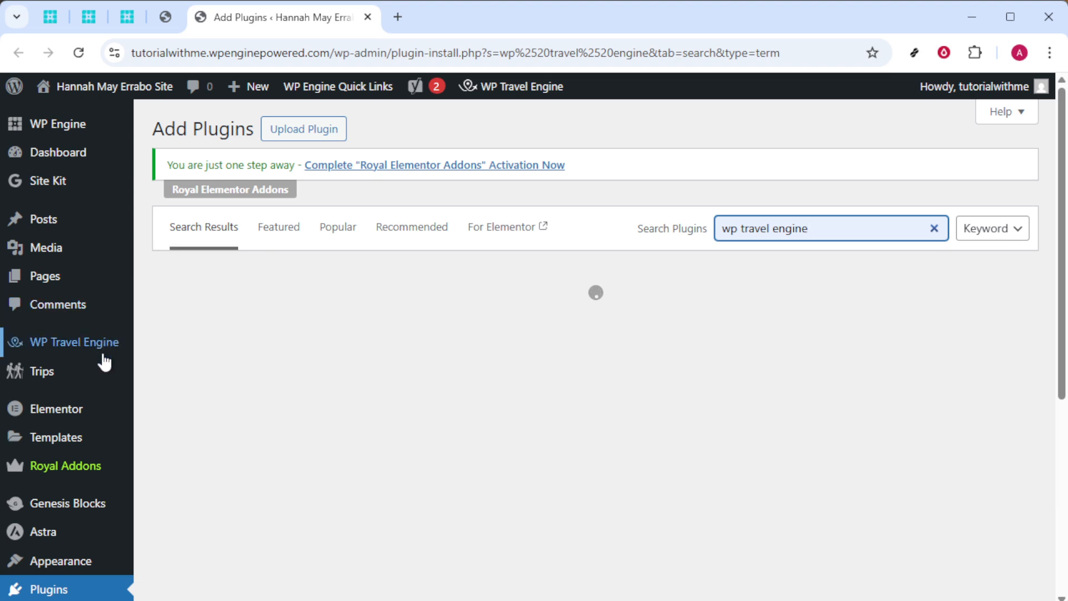
Step: Open the Elementor home page and look over its page creation and quick customization options
mouse_move(105, 368)
scroll(104, 370, down, 2)
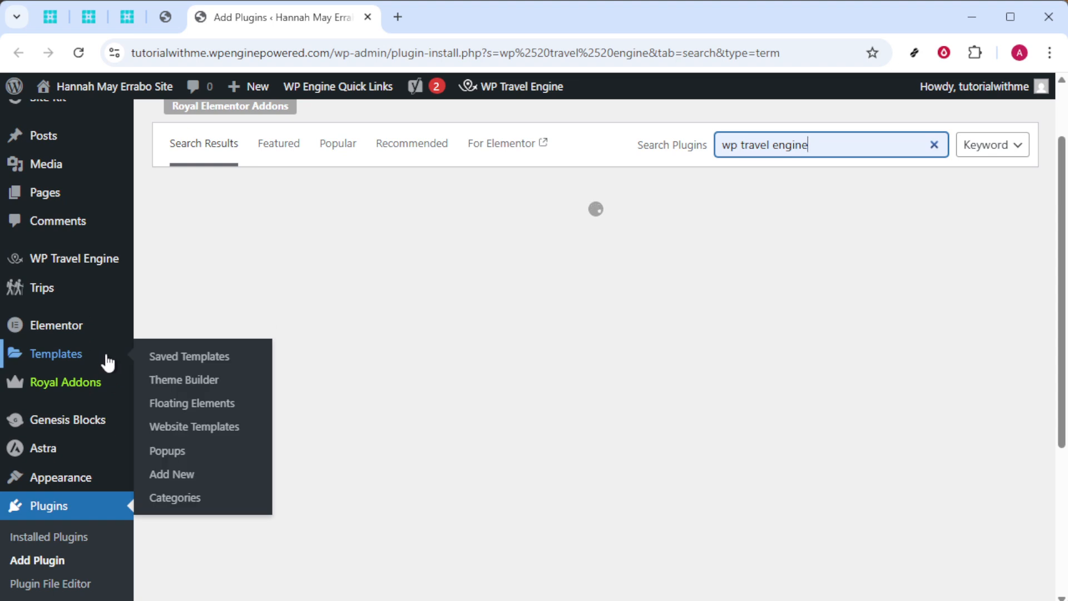
mouse_move(57, 335)
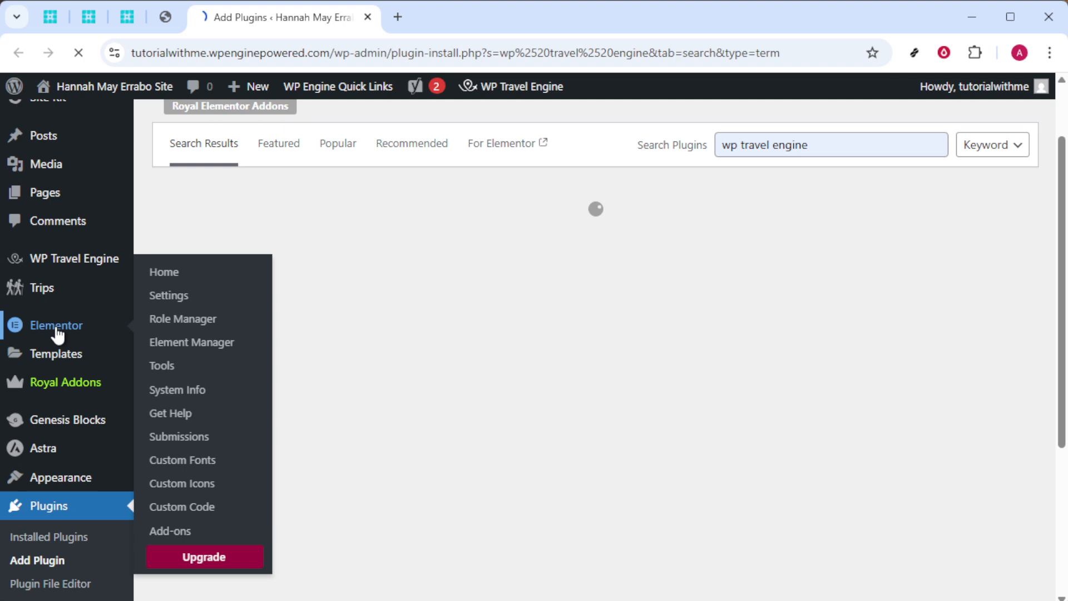
click(58, 334)
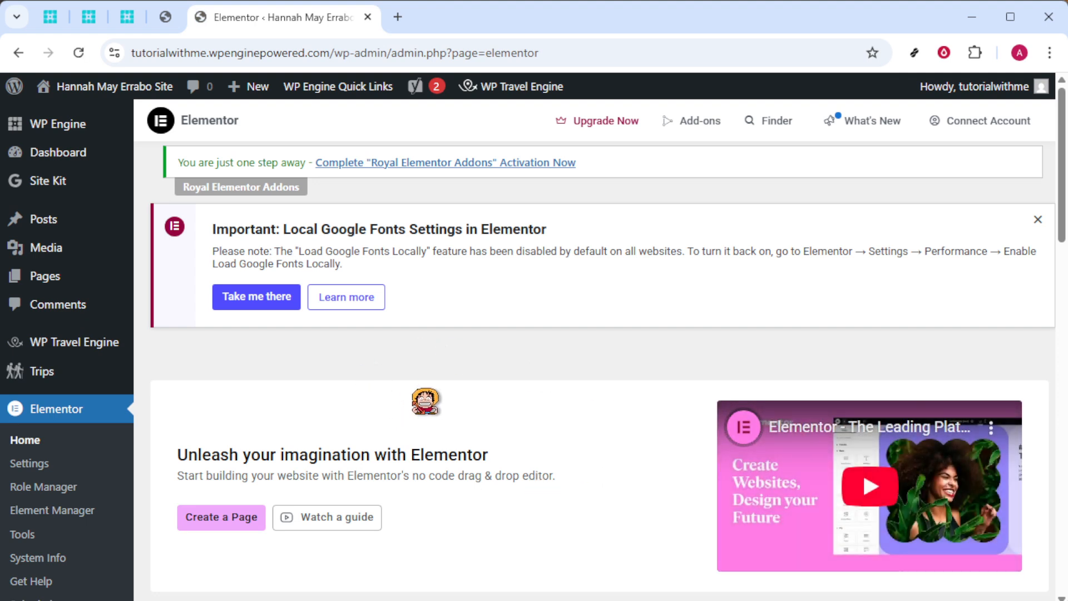
scroll(400, 365, down, 1)
scroll(400, 365, down, 3)
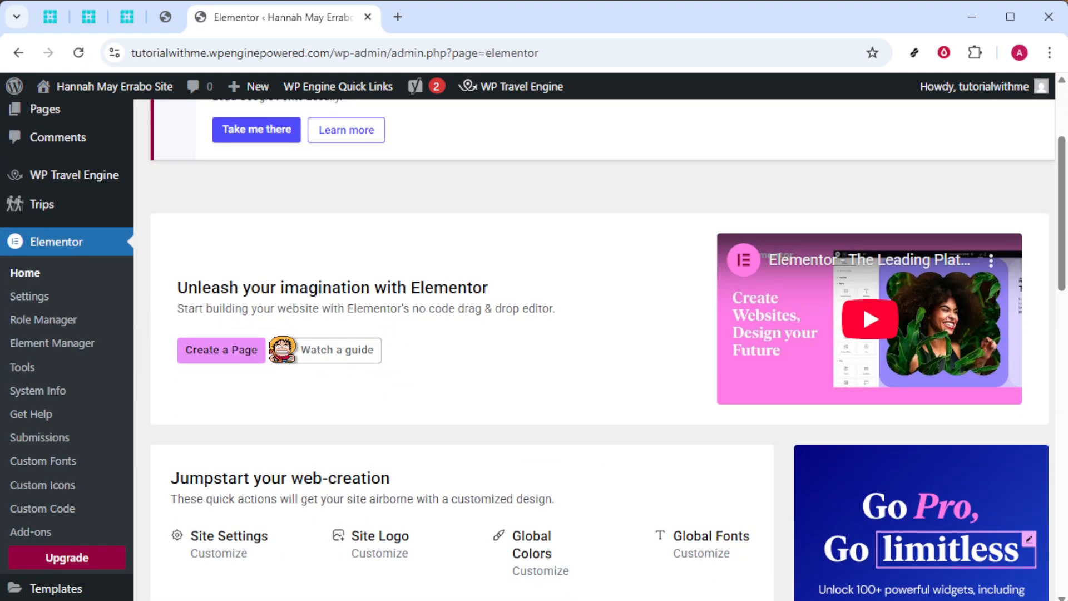
scroll(379, 386, up, 3)
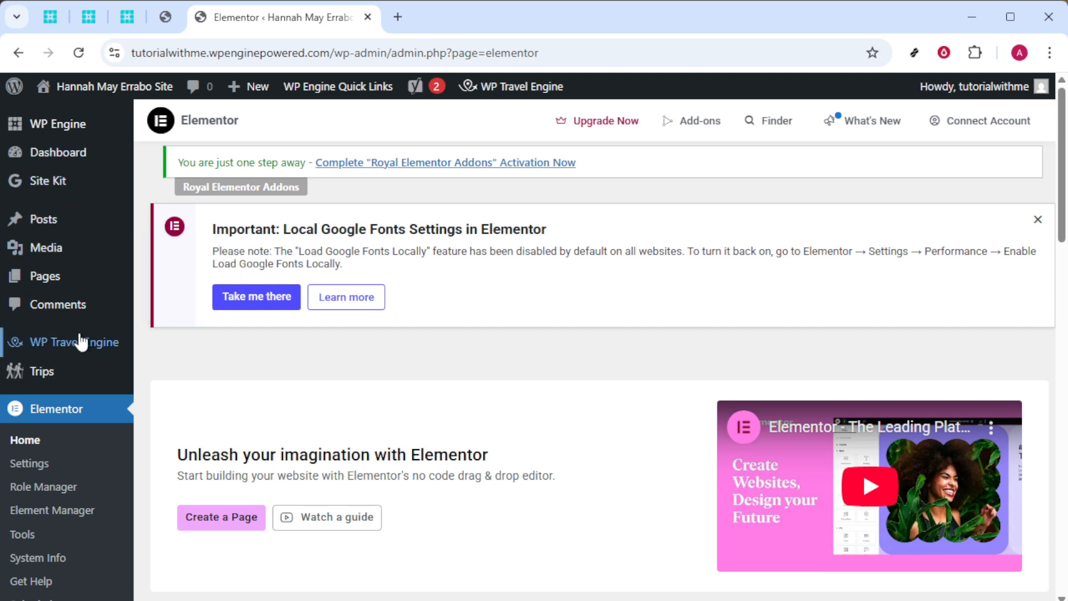
Step: Open the WP Travel Engine settings and show the general payment options with the default gateway and payment gateways
mouse_move(86, 345)
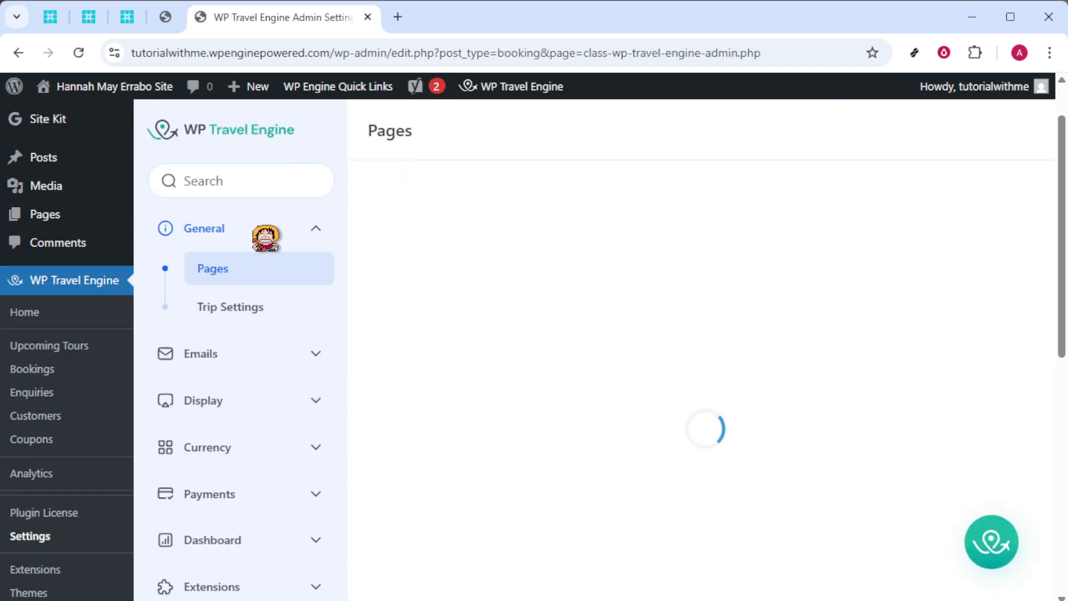
click(240, 451)
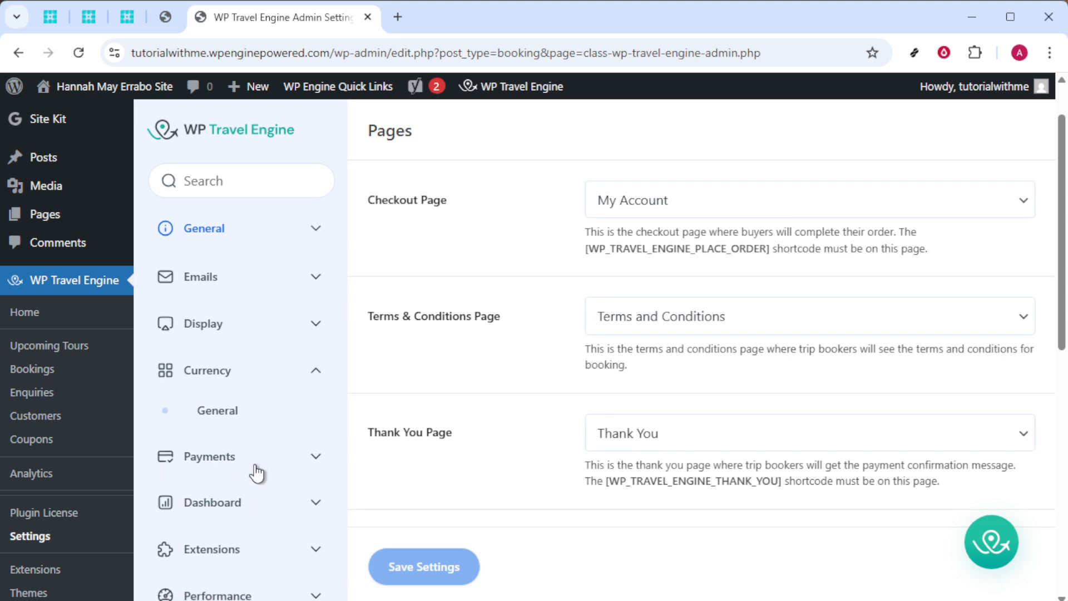
click(295, 460)
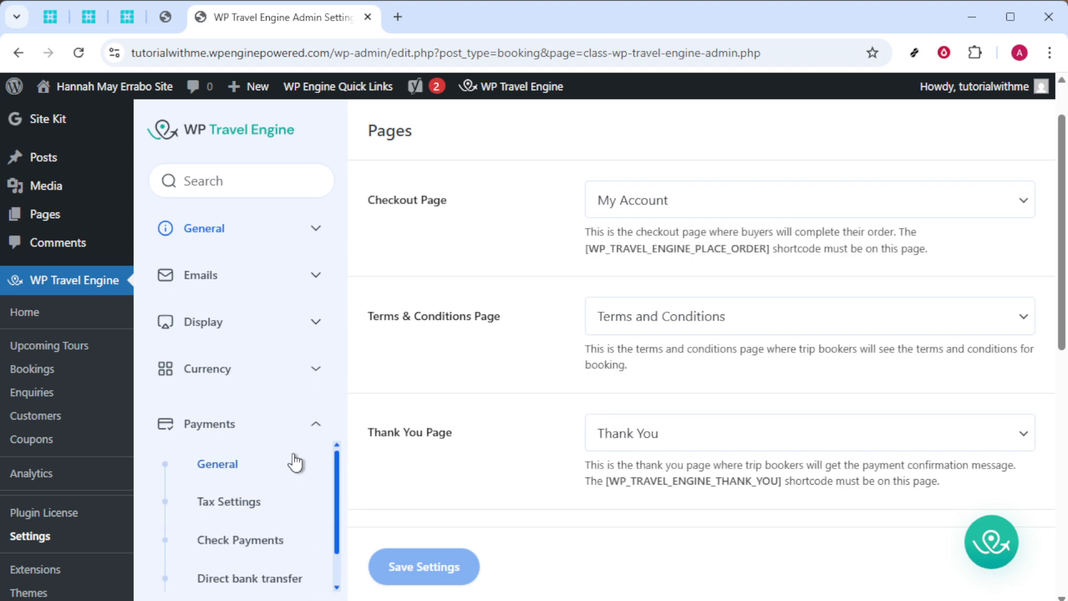
click(284, 494)
click(259, 469)
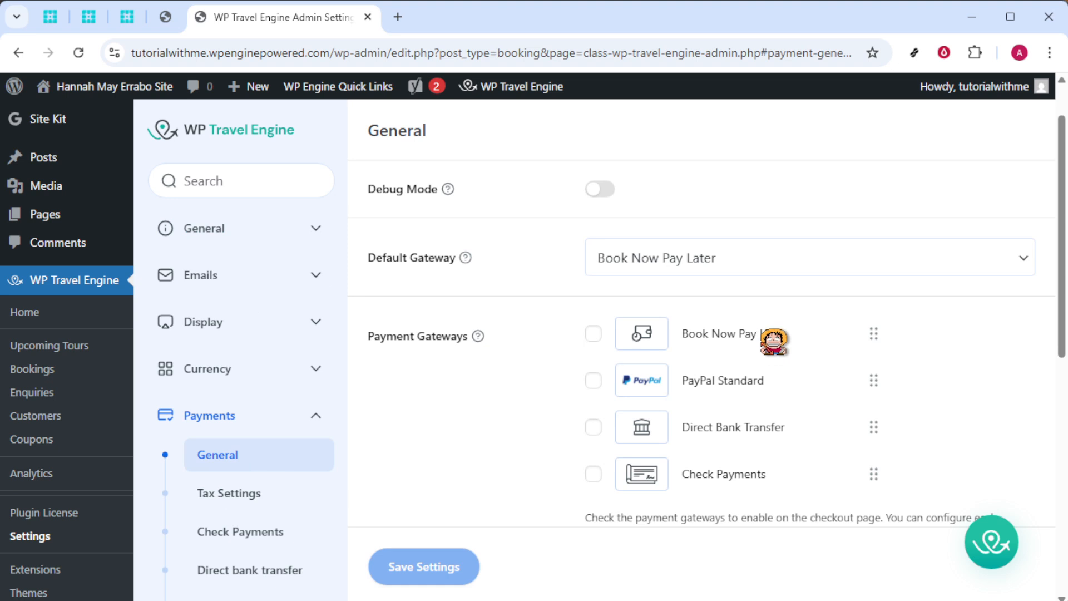
Step: Review the general currency settings, including payment currency, symbol display, amount format and decimal digits
click(296, 372)
click(273, 422)
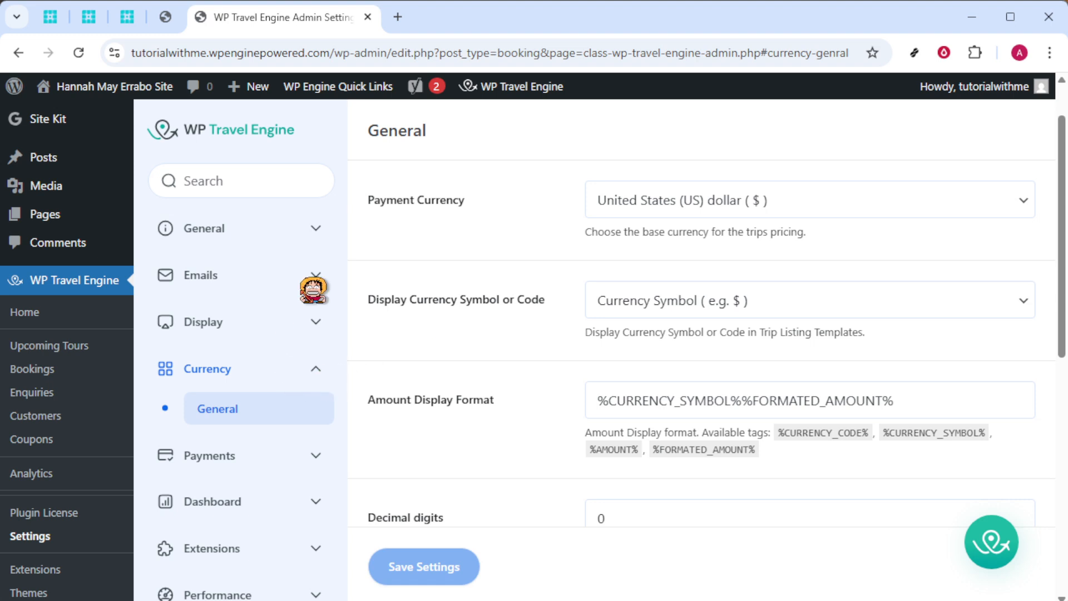
scroll(295, 293, down, 2)
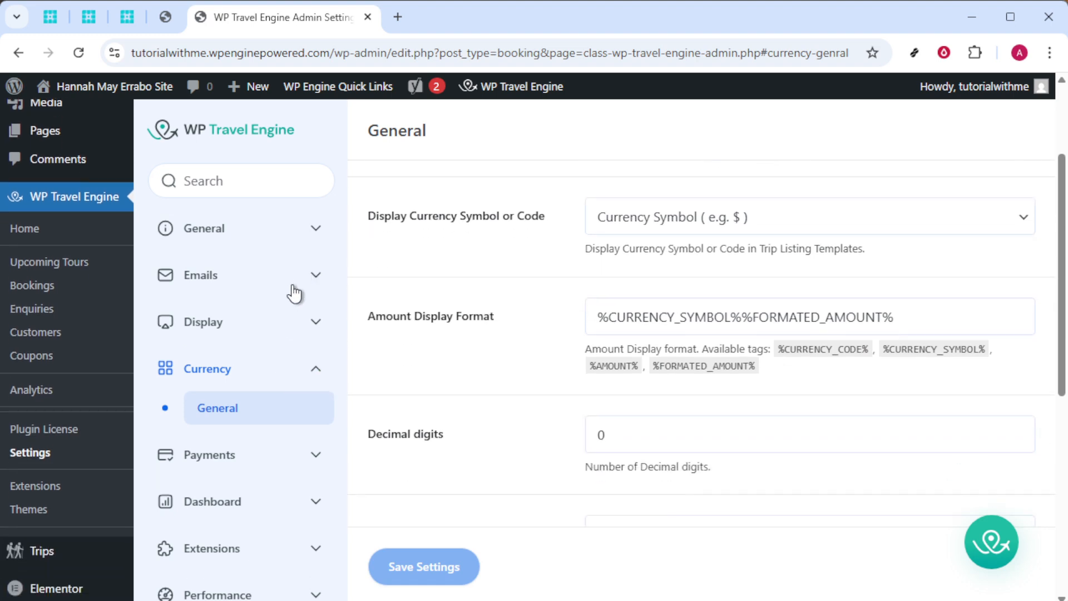
scroll(294, 293, up, 3)
Step: Open Trip Settings in the plugin's General section and review the list of trip tabs
click(281, 298)
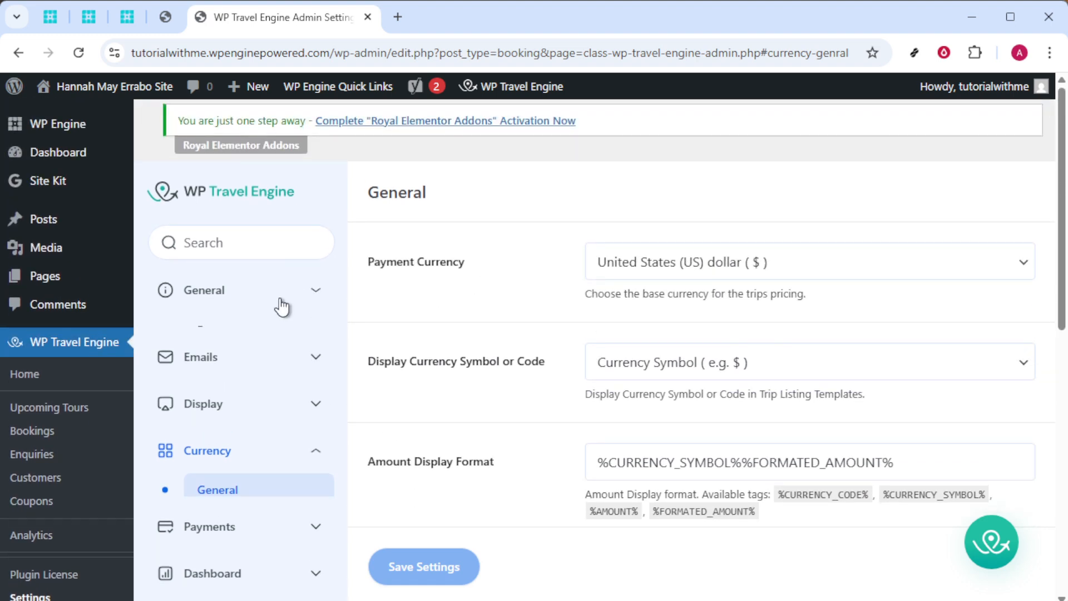
click(271, 332)
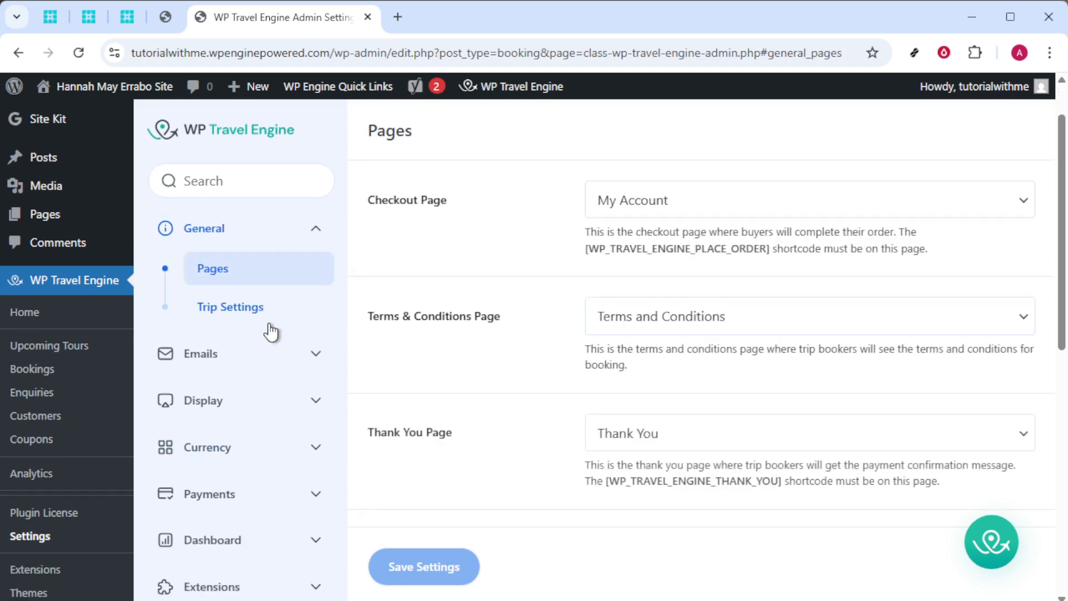
click(250, 310)
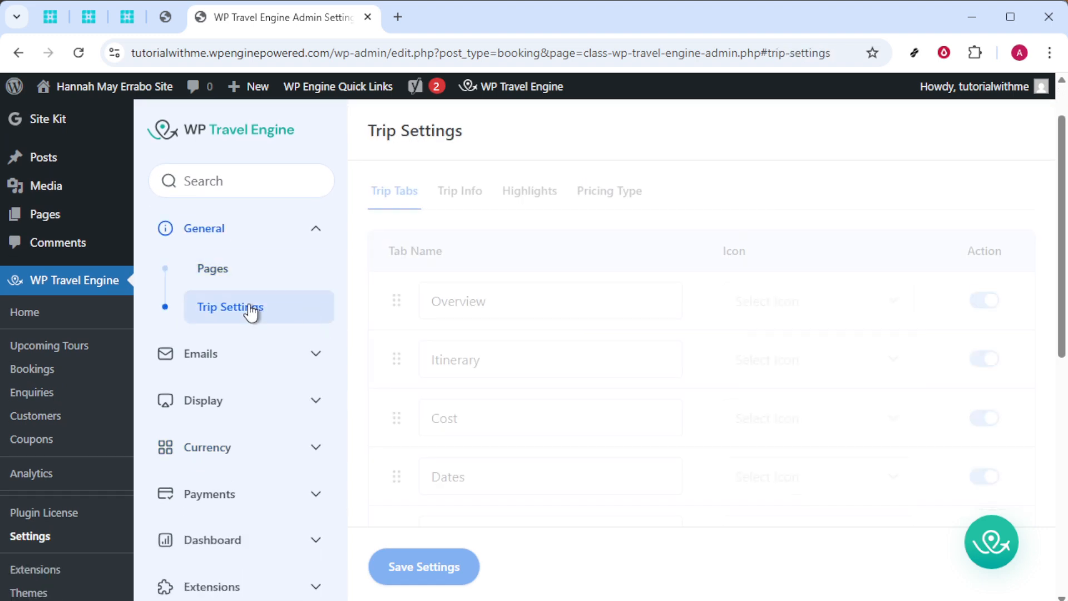
scroll(676, 295, down, 9)
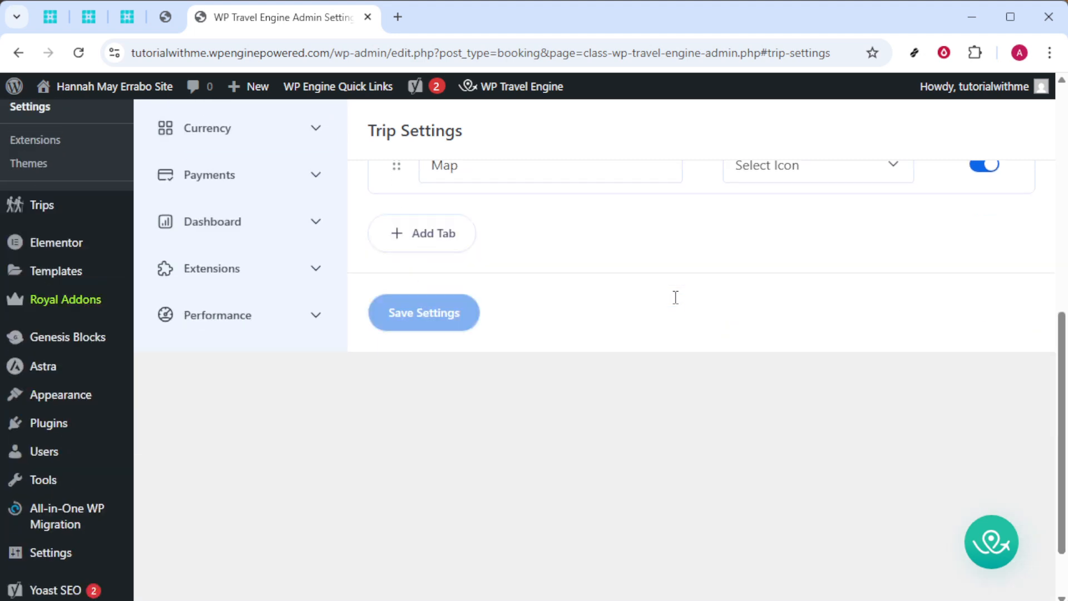
scroll(676, 293, up, 10)
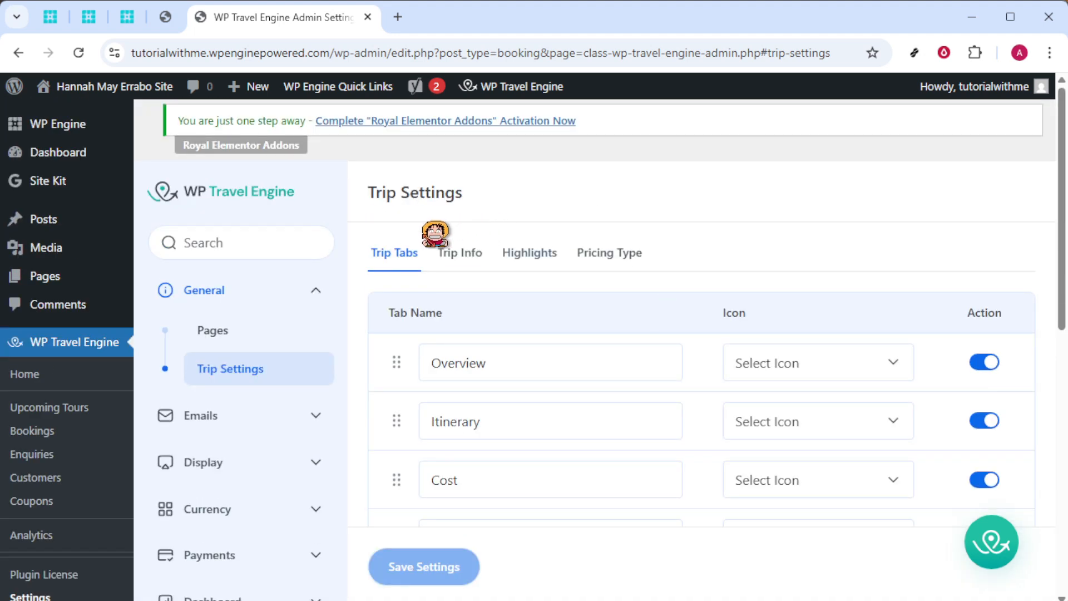
Step: Look through the trip info, highlights and pricing type settings, and return to the trip tabs list
click(474, 255)
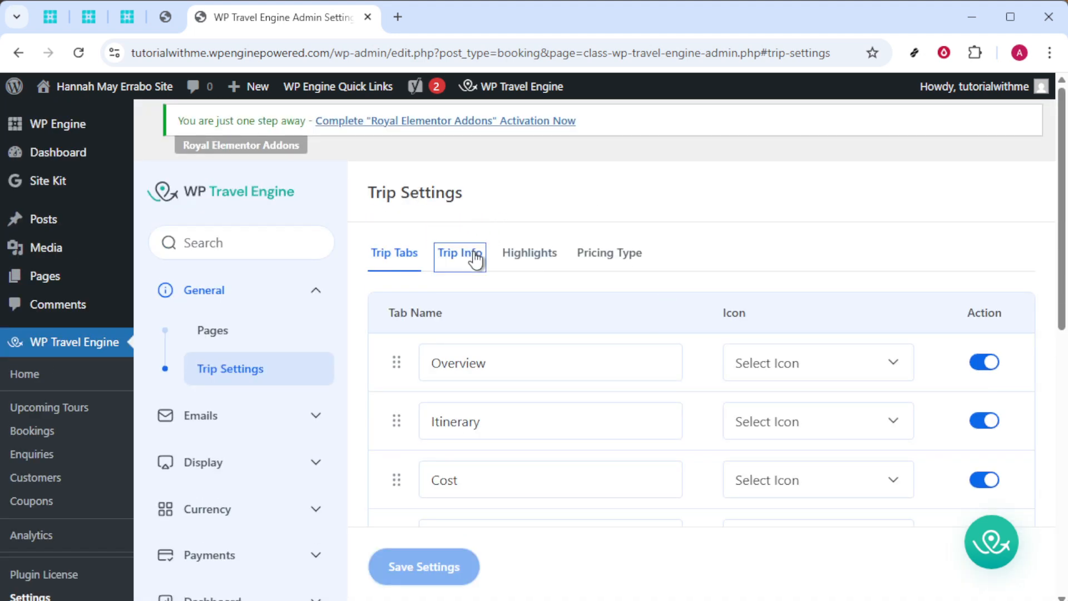
click(533, 261)
click(633, 267)
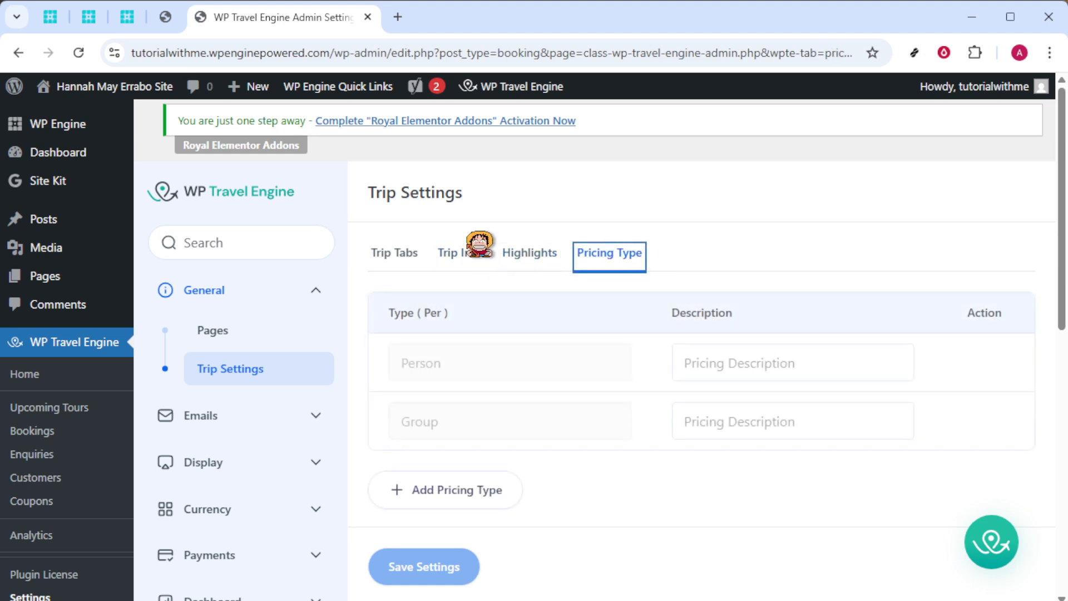
click(406, 257)
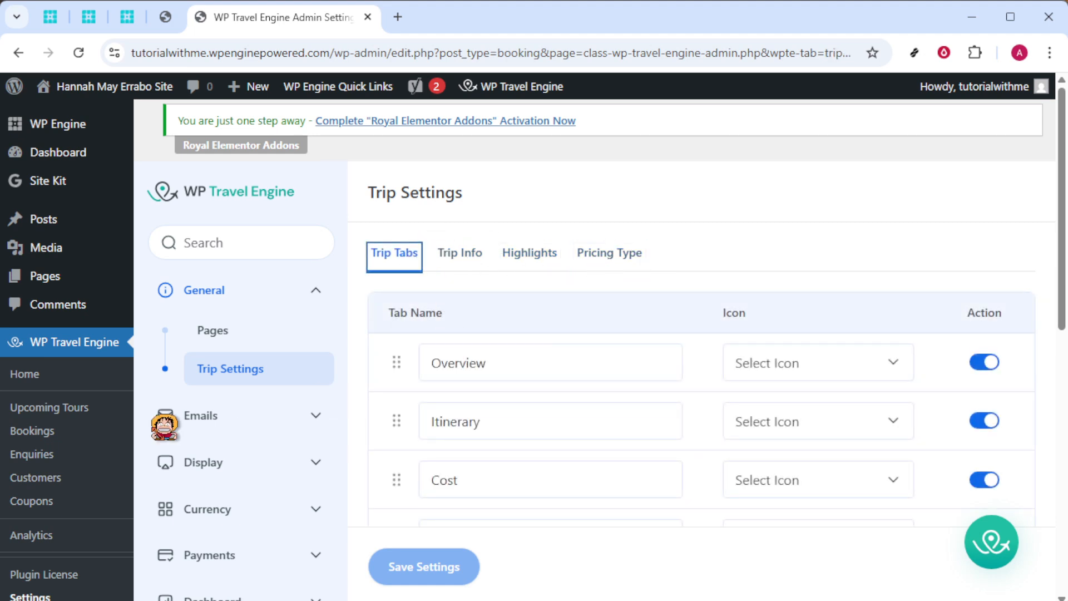
scroll(278, 356, down, 2)
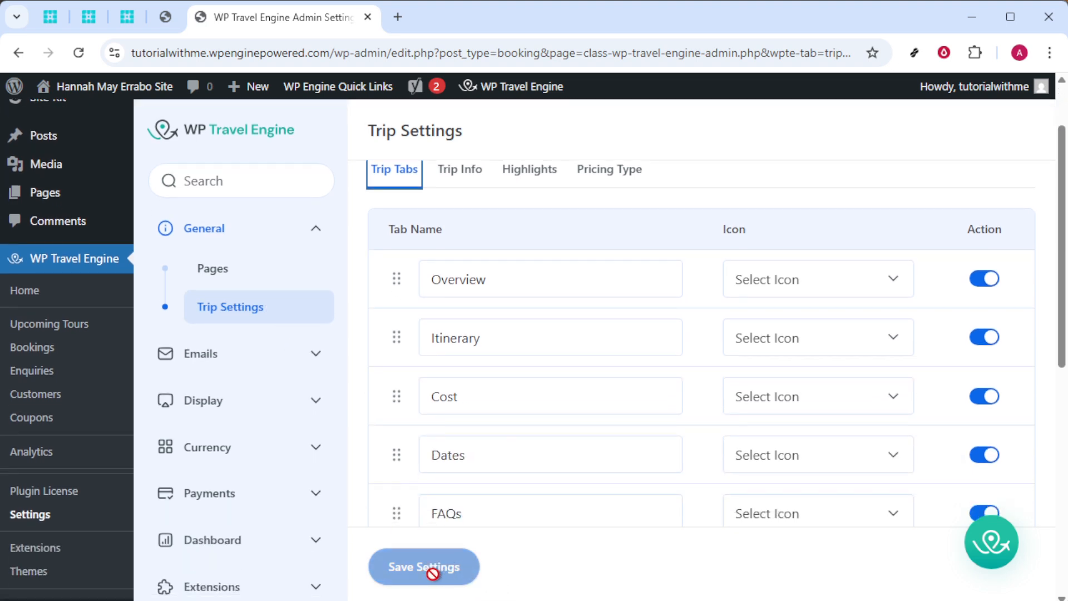
scroll(267, 317, down, 5)
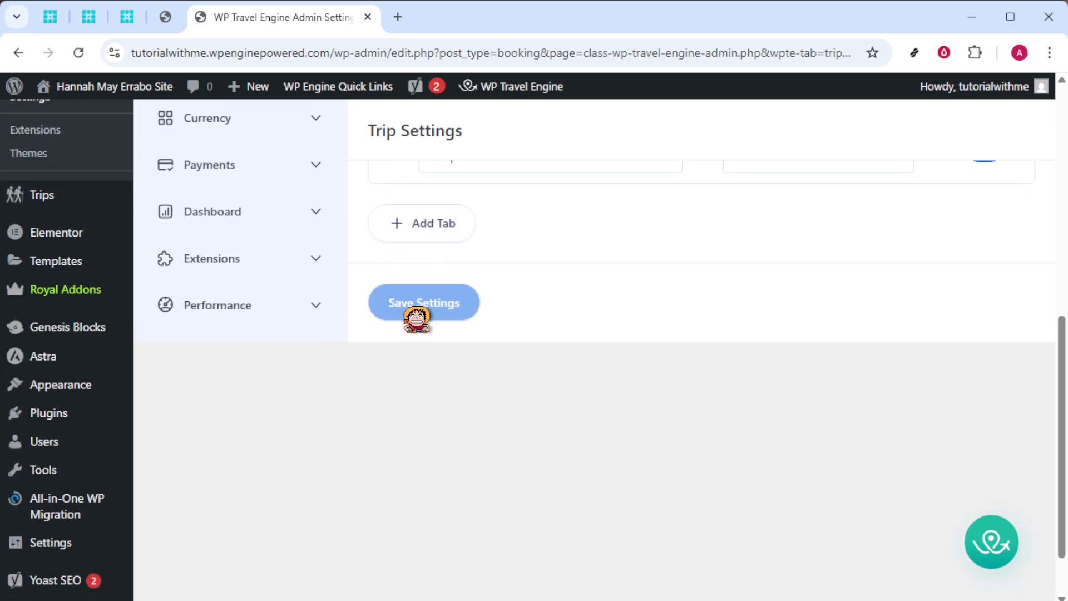
Step: Show the general performance settings with the optimized loading and lazy loading options
click(297, 322)
scroll(520, 358, up, 5)
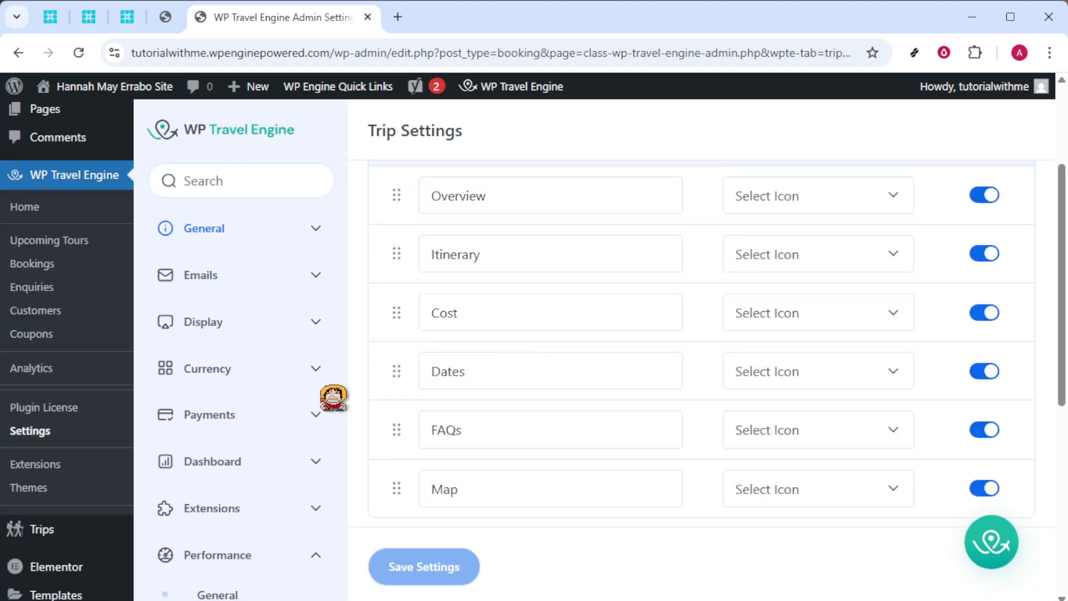
scroll(251, 468, down, 3)
click(246, 472)
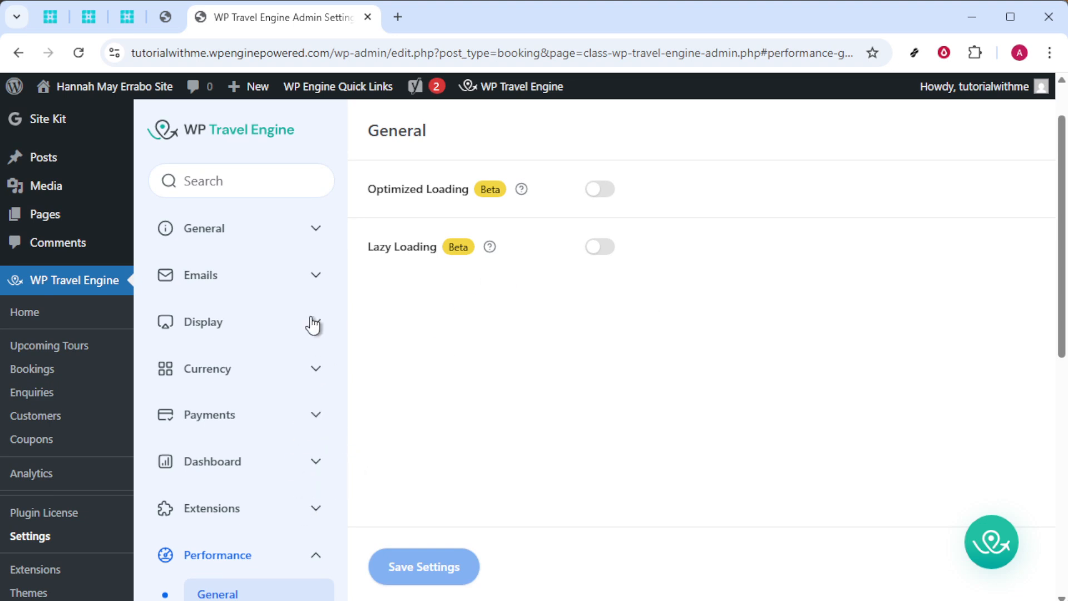
Step: Review the Display settings for Appearance colors and for Single Trip, including its banner layouts, pricing widget and enquiry form
click(297, 332)
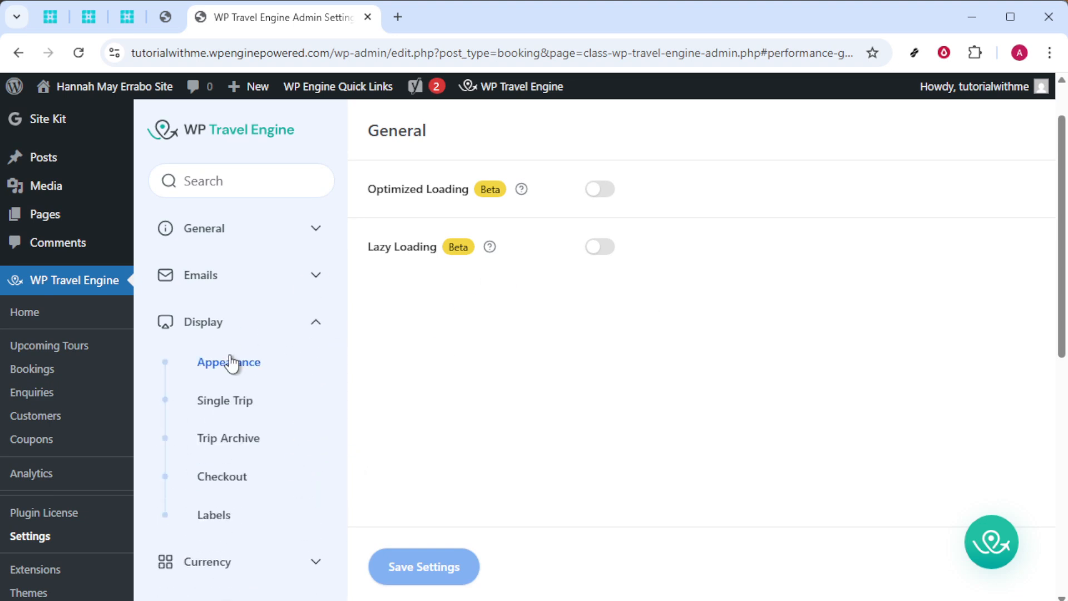
click(261, 377)
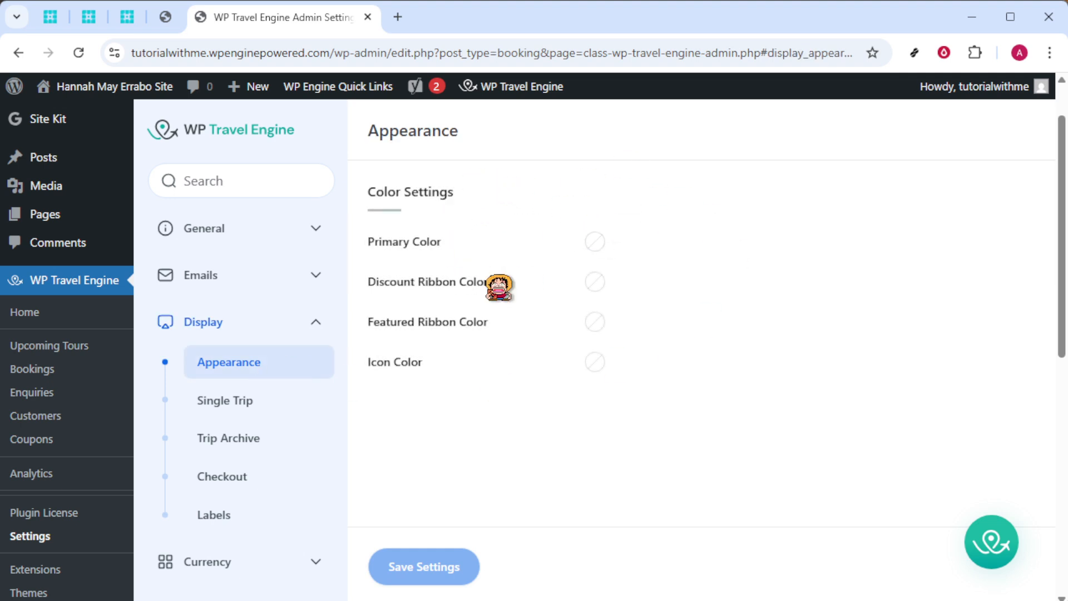
click(290, 400)
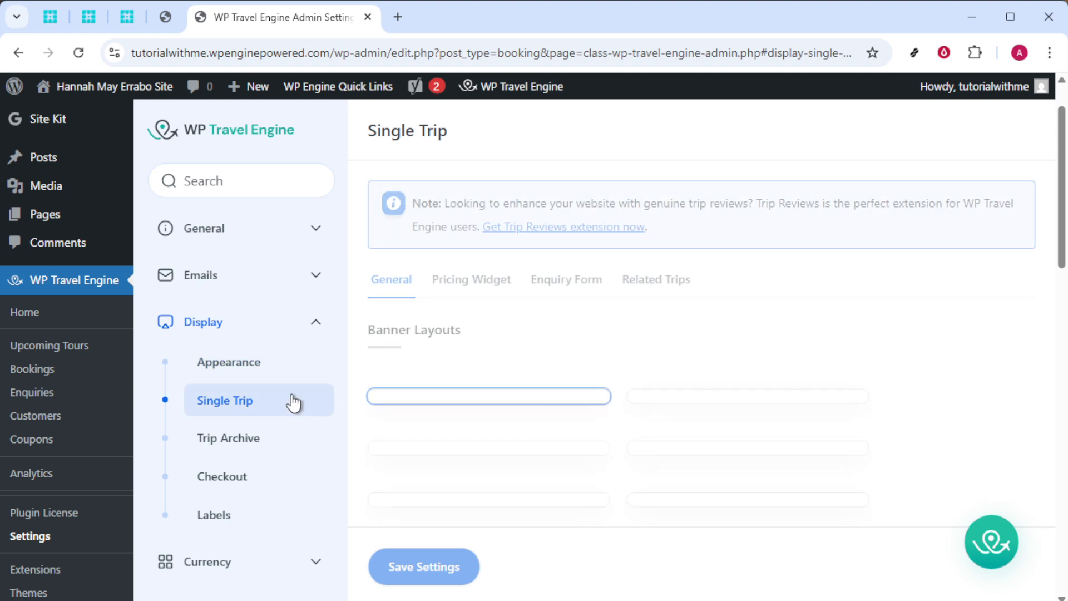
scroll(651, 374, down, 5)
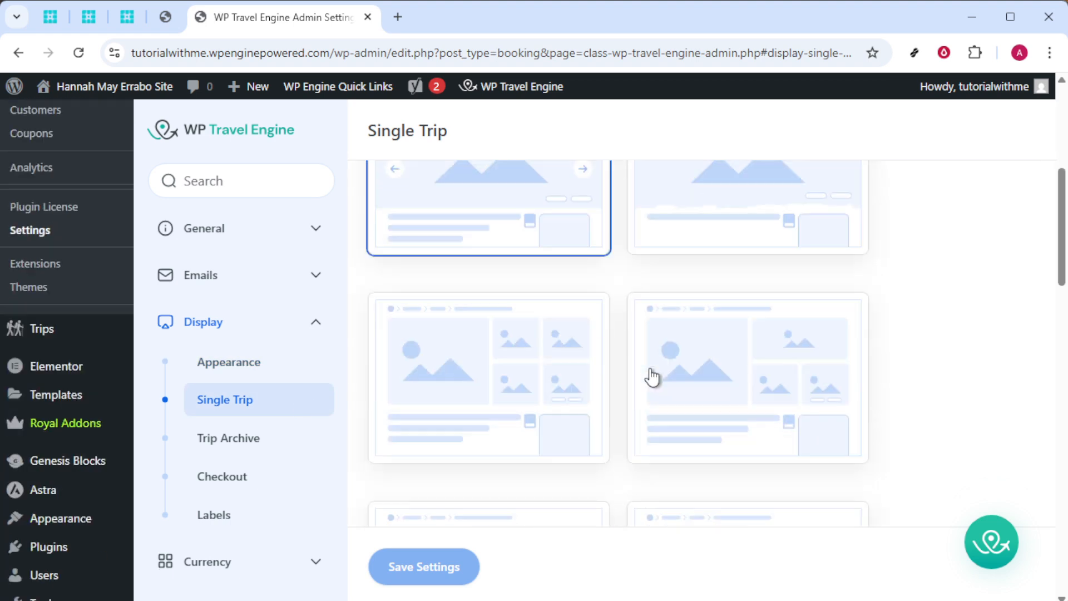
scroll(641, 364, up, 7)
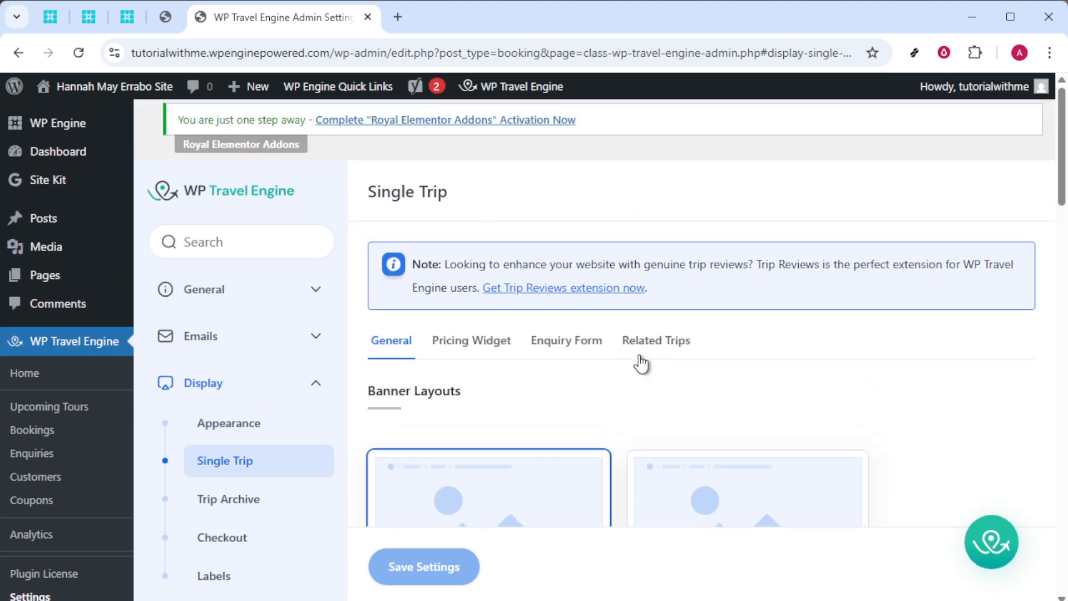
click(493, 351)
click(566, 353)
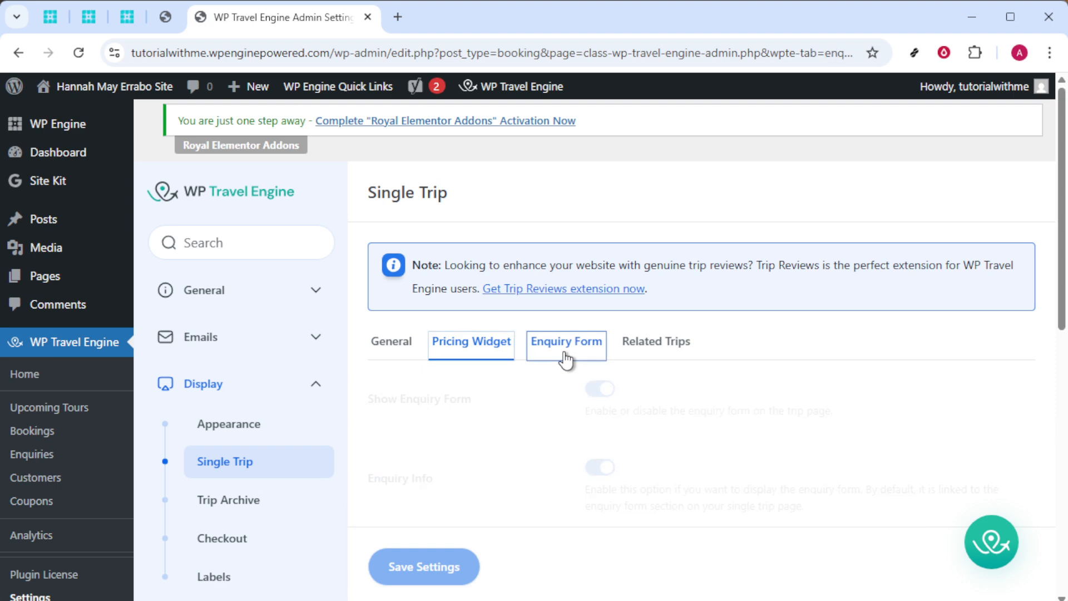
Step: Show the Single Trip settings for related trips, and review the enquiry form options through to the GDPR message
click(680, 348)
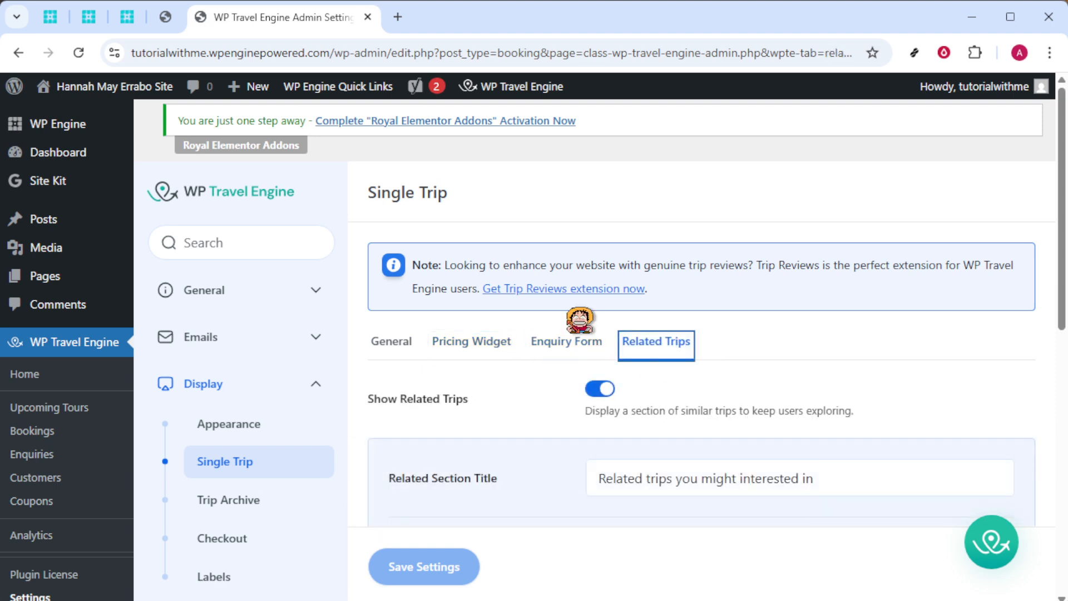
click(587, 345)
scroll(790, 377, down, 4)
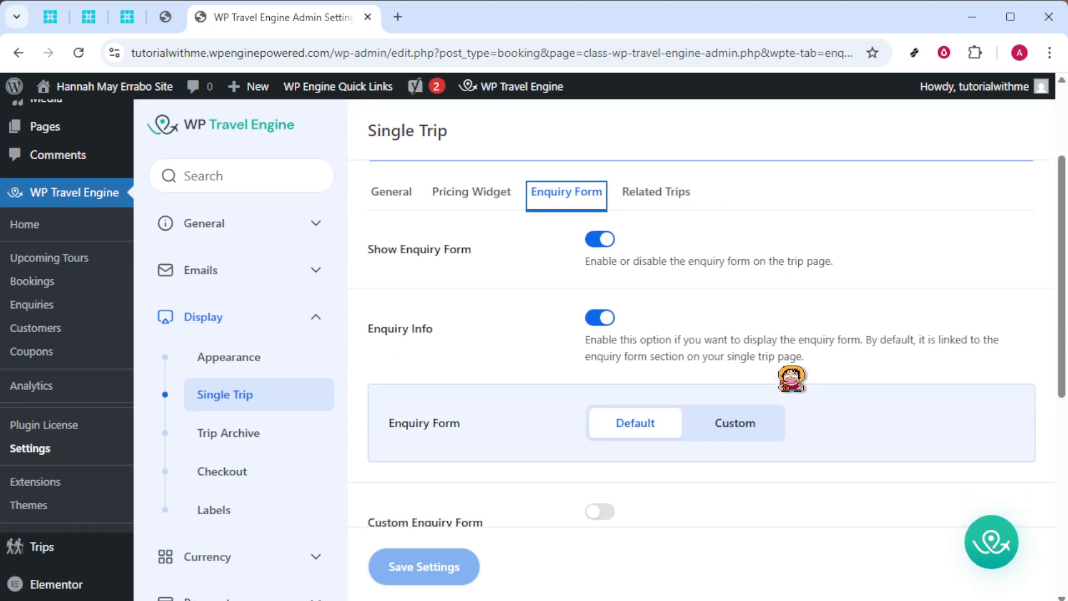
scroll(784, 320, down, 5)
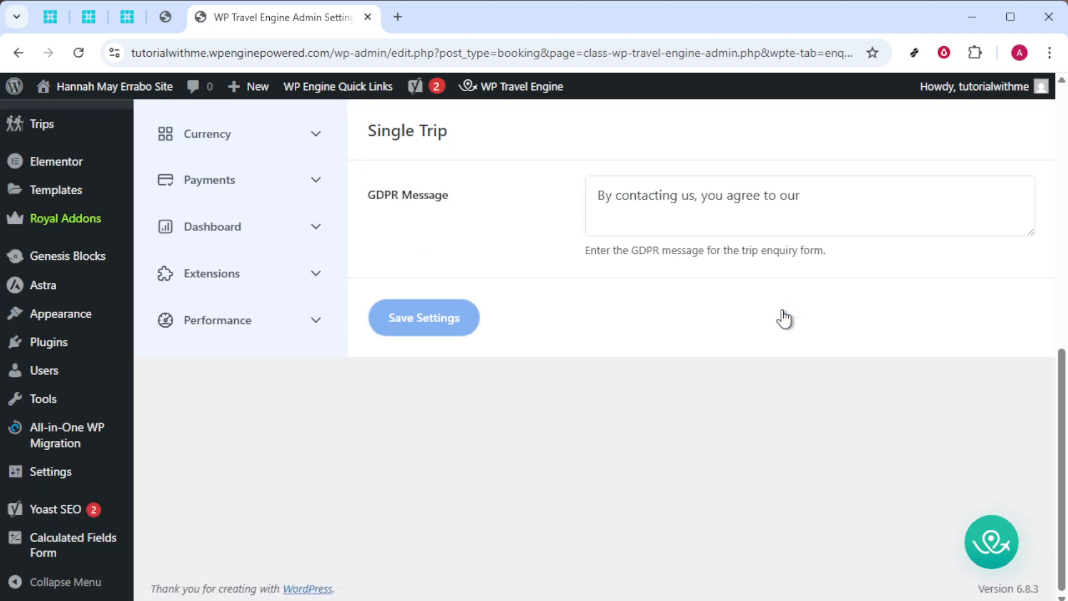
scroll(784, 319, up, 9)
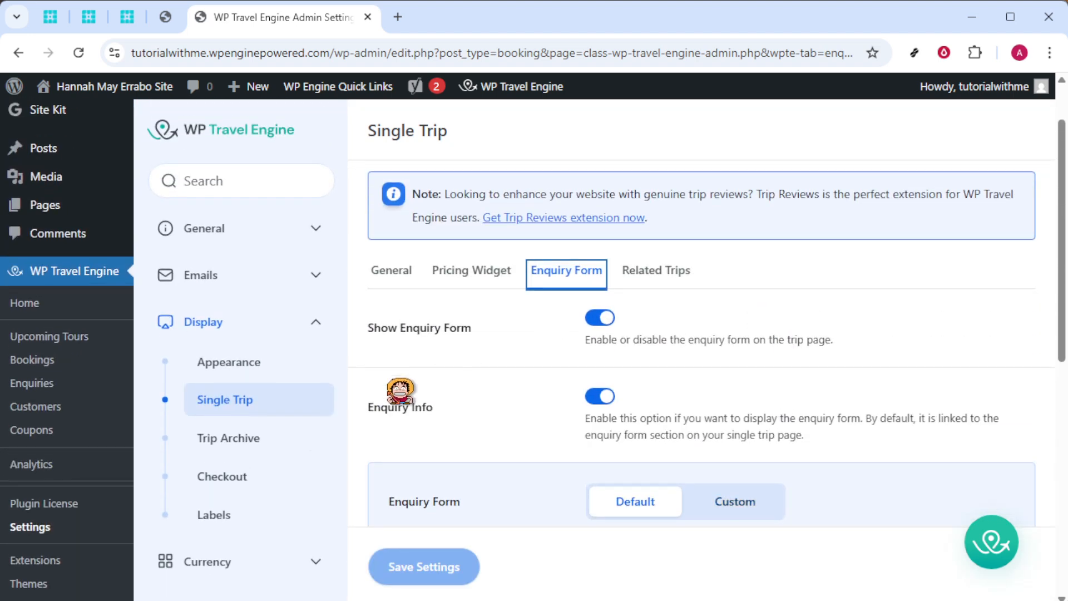
Step: Review the Trip Archive display settings, including the archive title and trip card display options
click(267, 422)
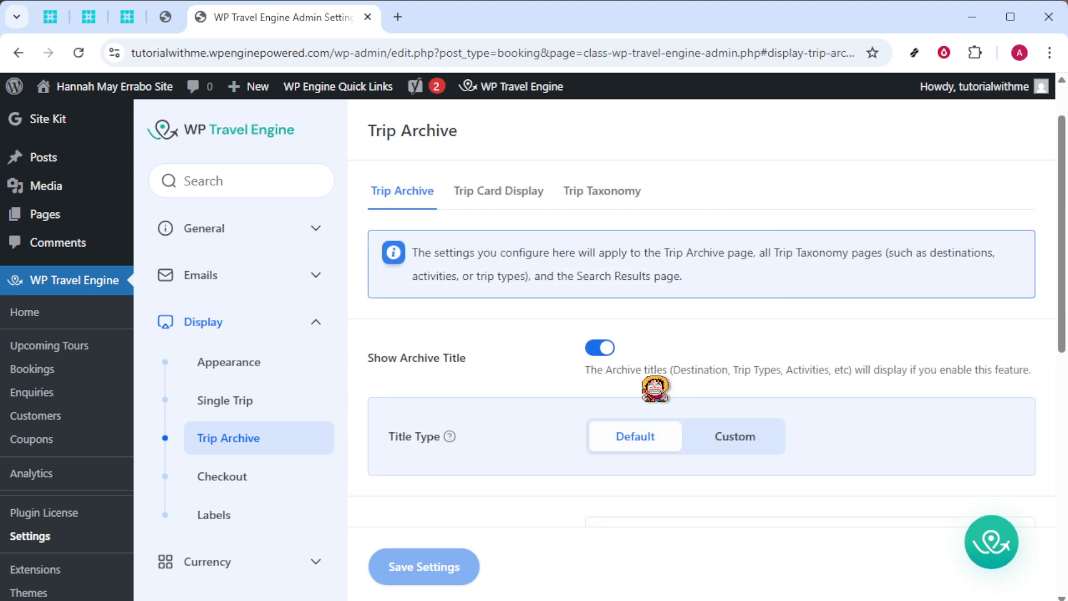
scroll(775, 440, up, 1)
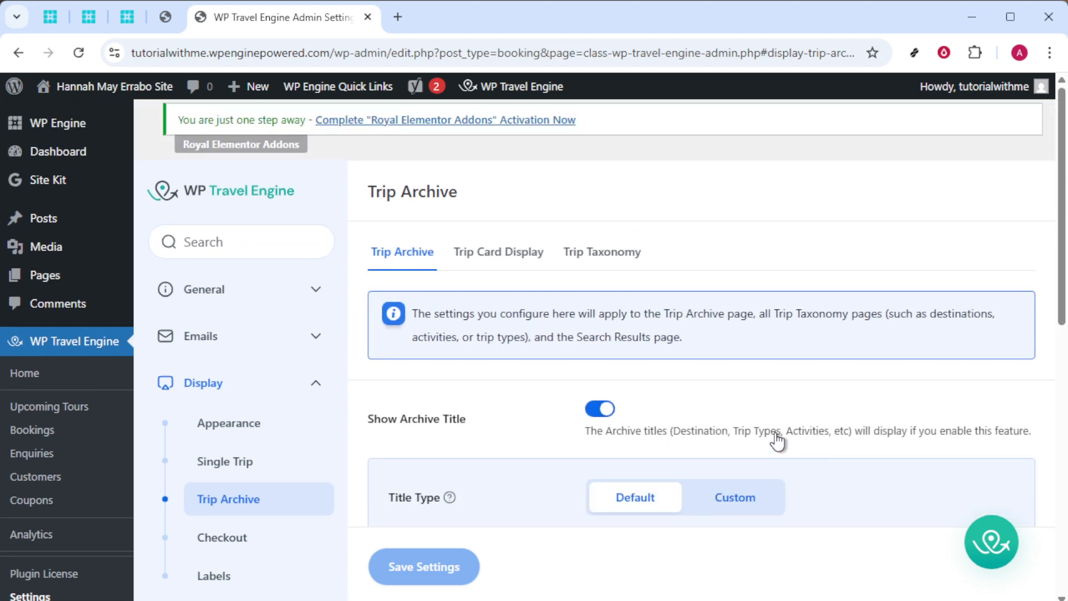
click(526, 265)
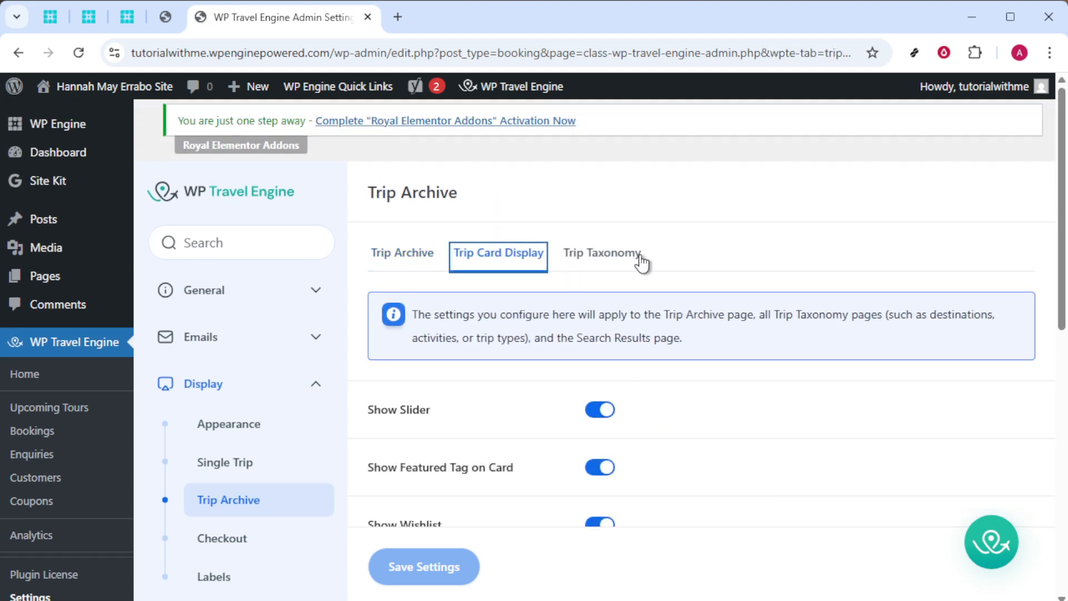
scroll(631, 259, down, 1)
scroll(630, 259, down, 1)
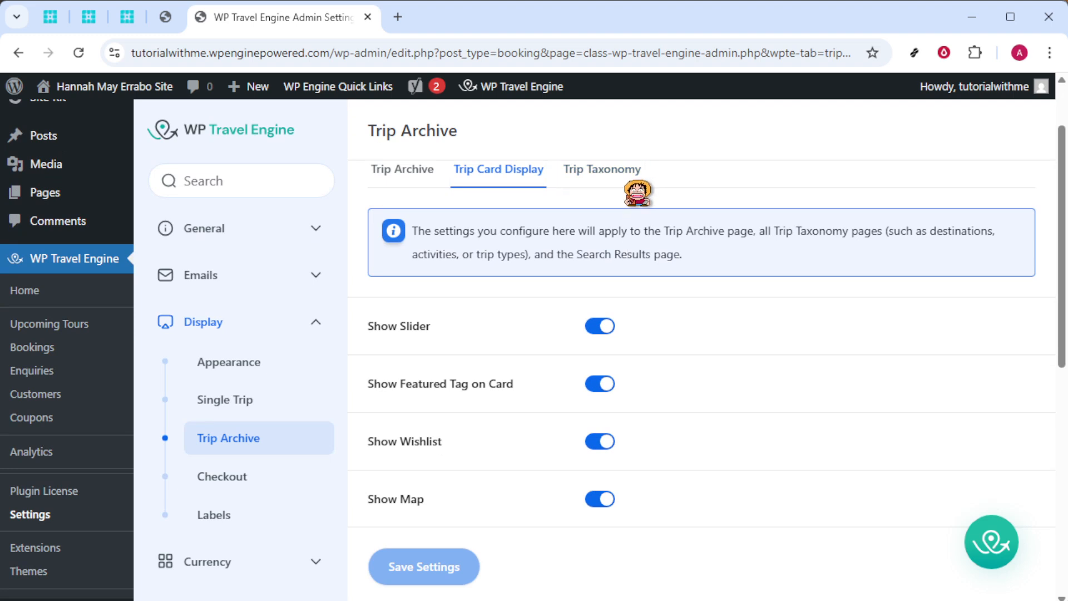
Step: Look through the Checkout display settings from the booking confirmation message to the footer copyright, and open the Labels settings
click(240, 478)
scroll(691, 315, up, 1)
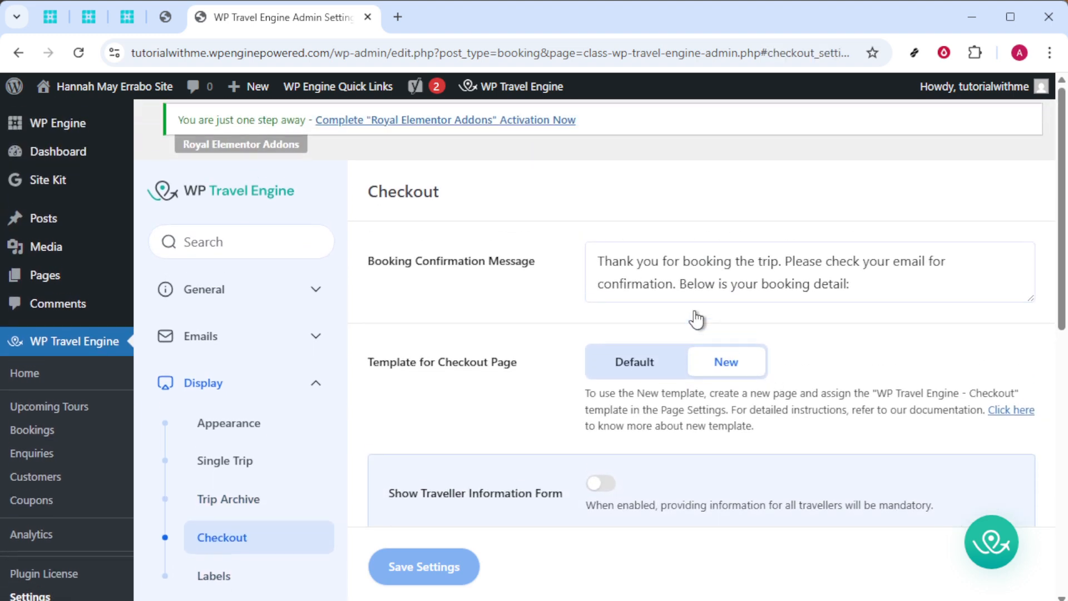
scroll(696, 315, down, 6)
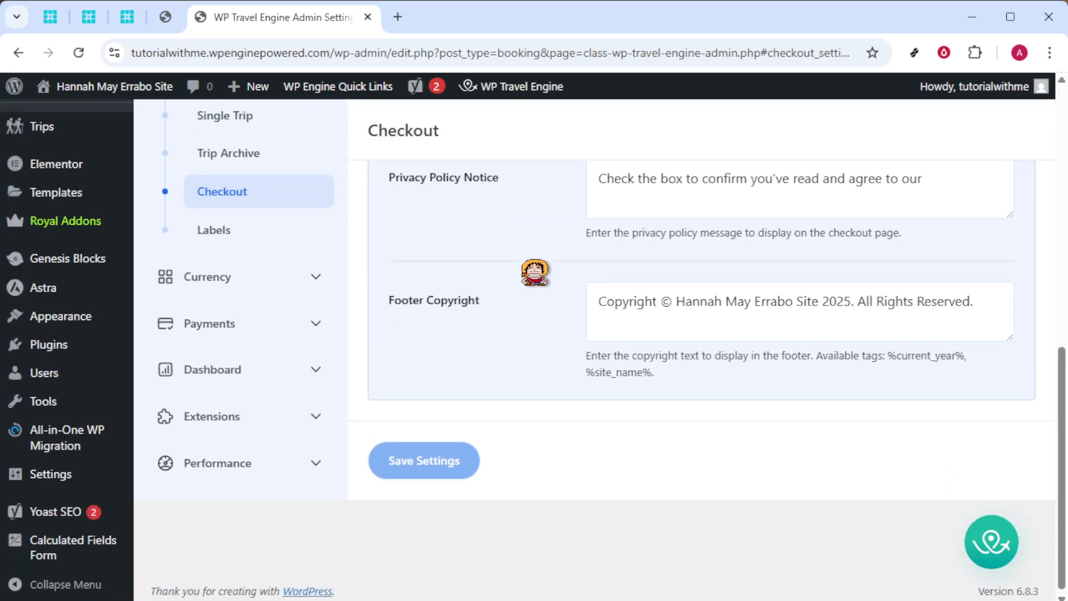
scroll(537, 270, up, 3)
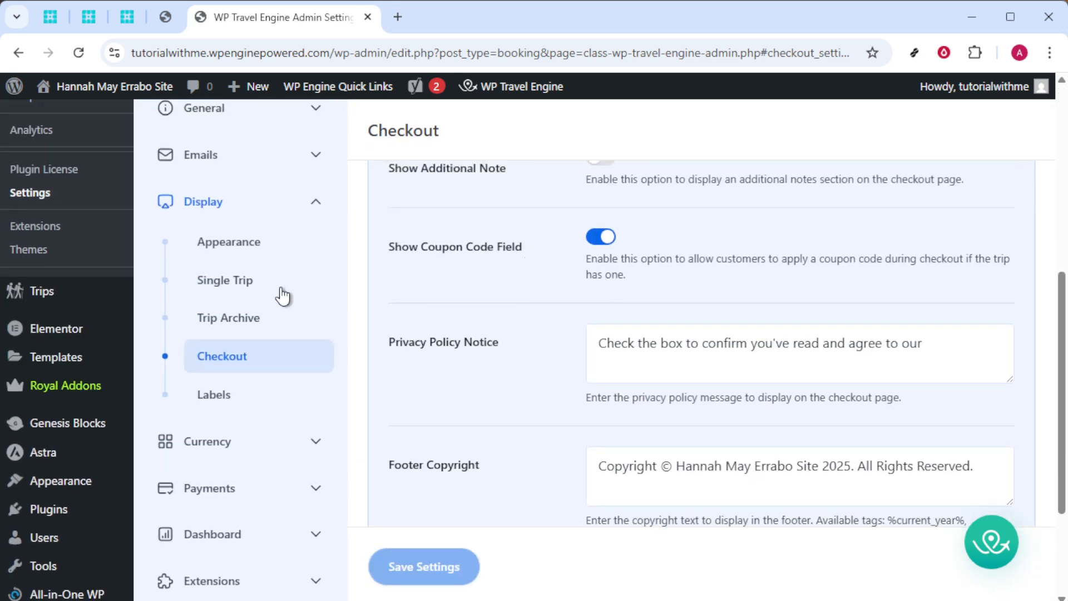
click(249, 402)
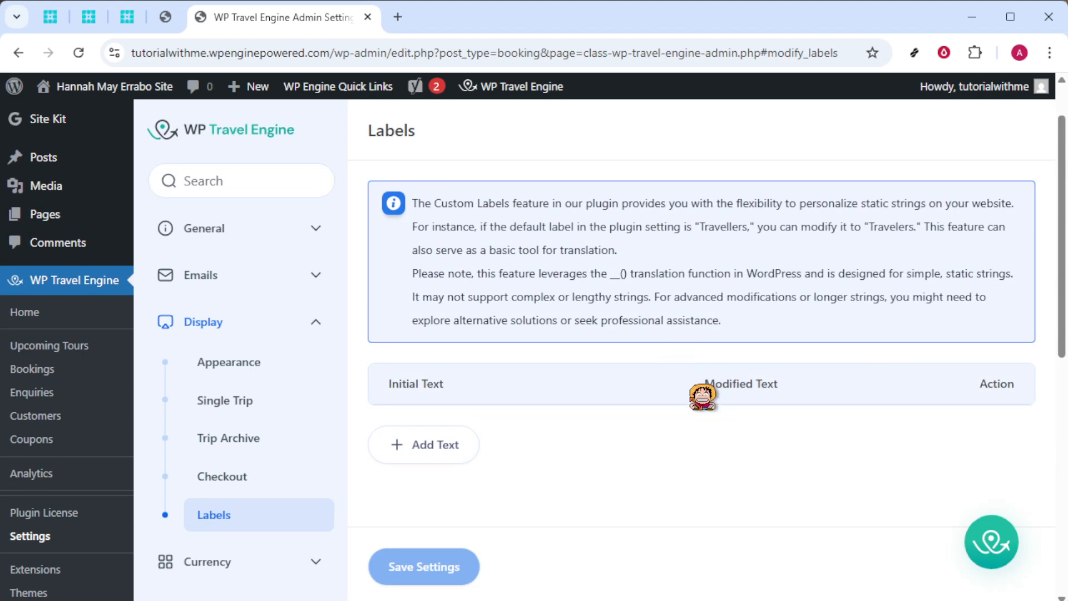